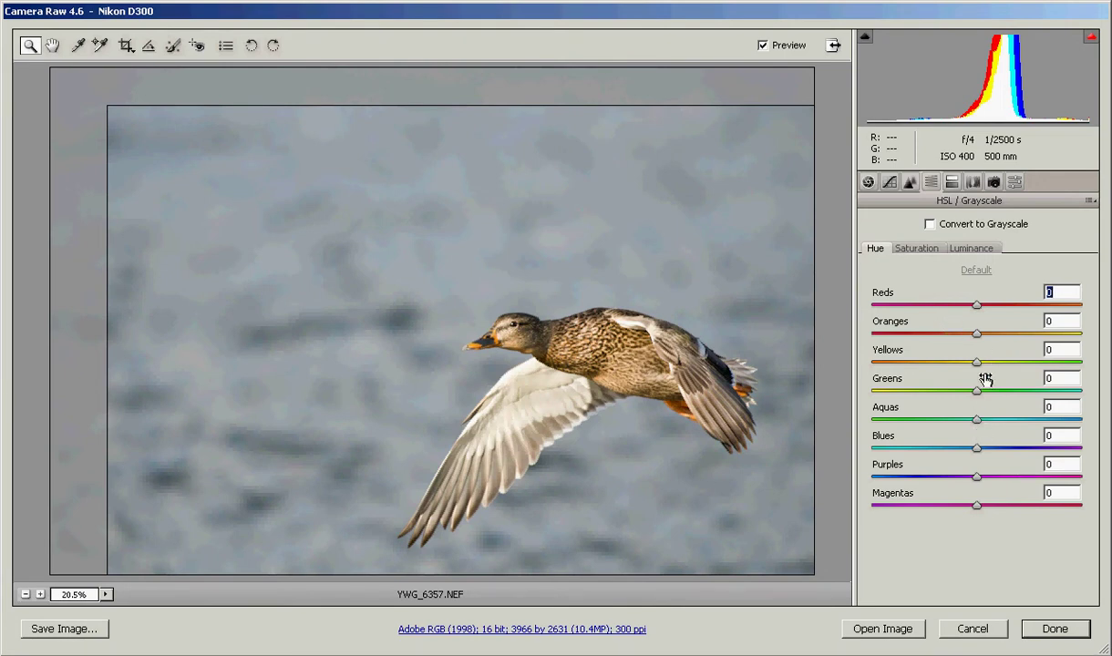
# In HSL/Grayscale Saturation, raise Oranges to +33 and set Blues to -1.
pyautogui.moveTo(975, 335)
pyautogui.mouseDown()
pyautogui.moveTo(870, 338)
pyautogui.moveTo(1050, 342)
pyautogui.moveTo(977, 341)
pyautogui.mouseUp()
pyautogui.click(923, 254)
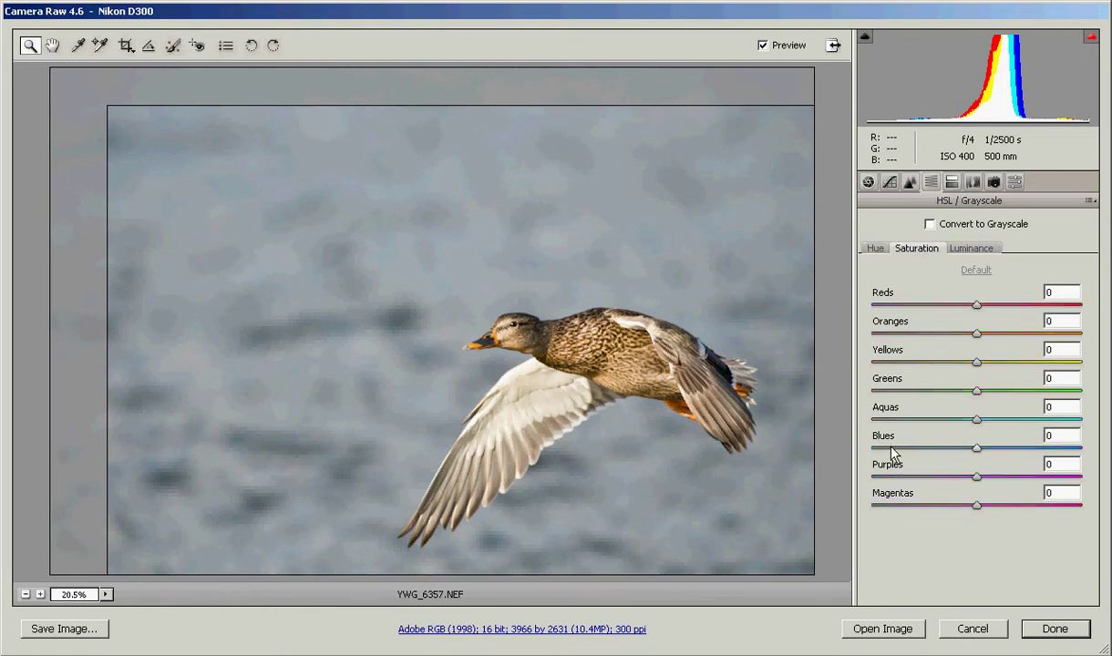
pyautogui.moveTo(977, 334); pyautogui.dragTo(1014, 339)
pyautogui.moveTo(976, 449)
pyautogui.mouseDown()
pyautogui.moveTo(1094, 447)
pyautogui.moveTo(975, 450)
pyautogui.mouseUp()
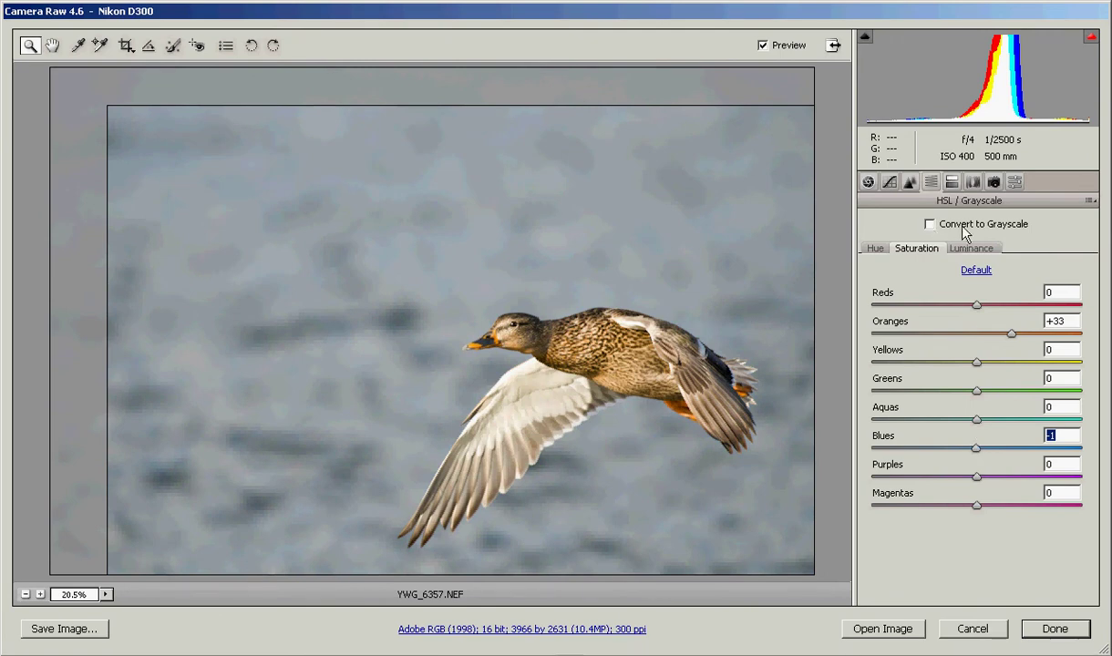
pyautogui.click(930, 224)
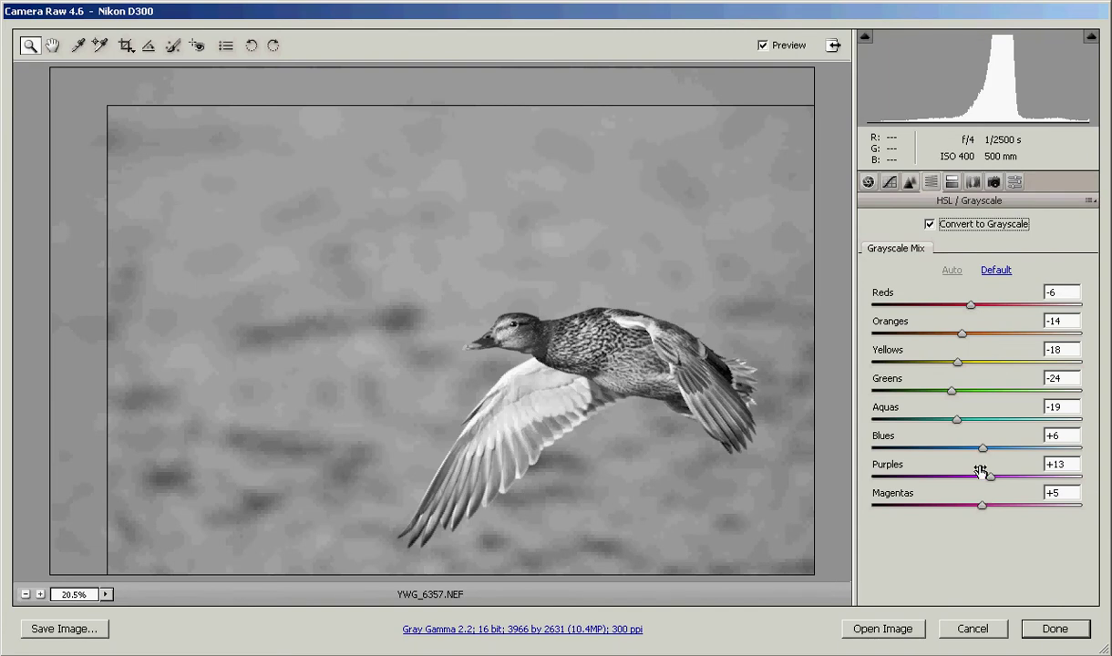
pyautogui.moveTo(983, 448)
pyautogui.mouseDown()
pyautogui.moveTo(1062, 453)
pyautogui.moveTo(970, 453)
pyautogui.moveTo(984, 451)
pyautogui.mouseUp()
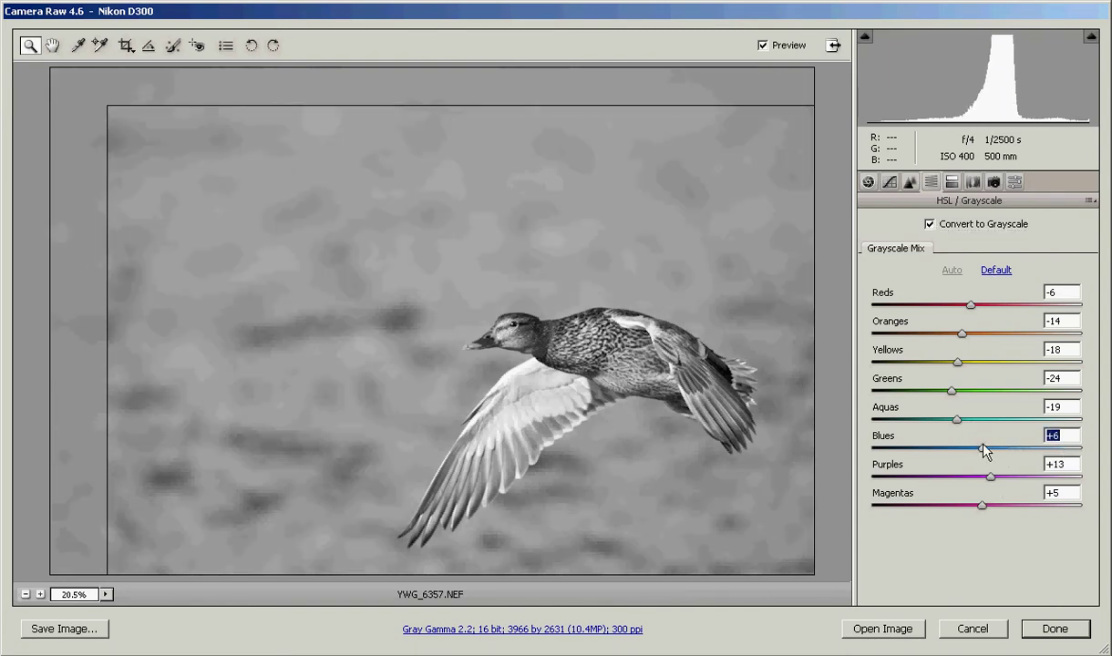
pyautogui.click(929, 225)
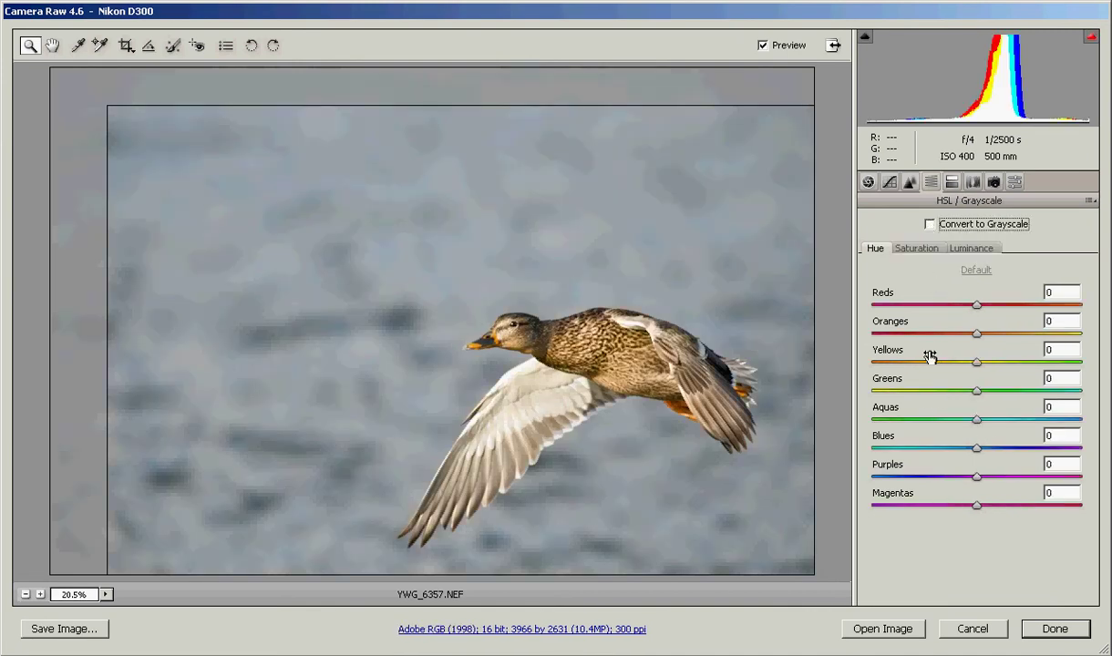
# Return to the HSL Saturation tab, showing Oranges at +33 and Blues at -1.
pyautogui.click(928, 247)
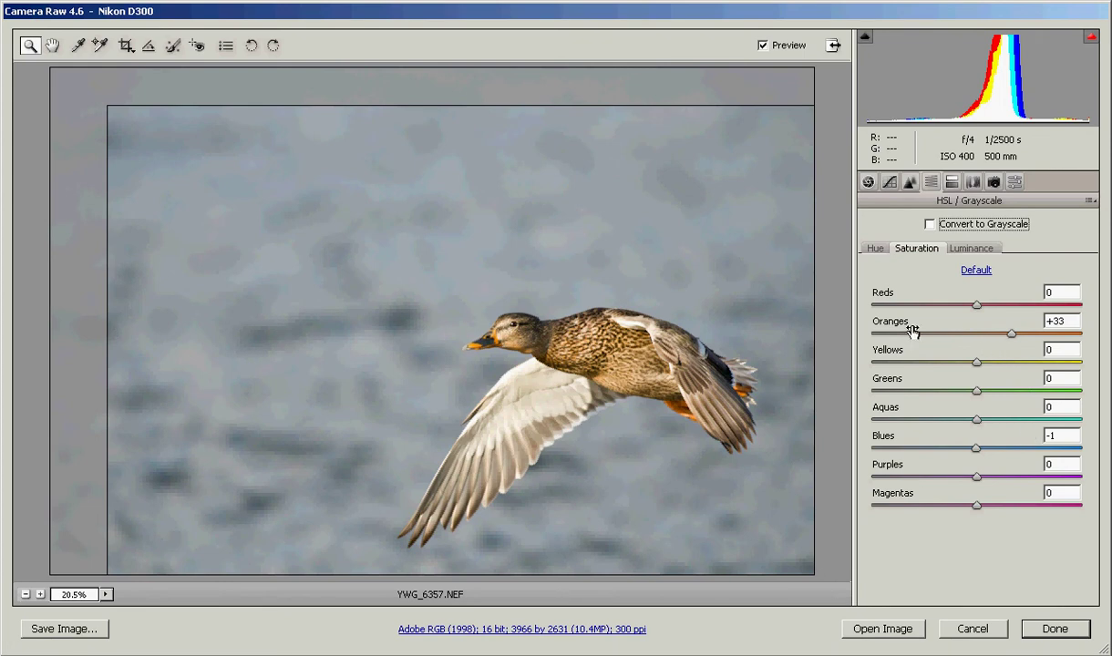
# Switch to Lens Corrections and zoom in on the white wing edge against the water.
pyautogui.click(973, 182)
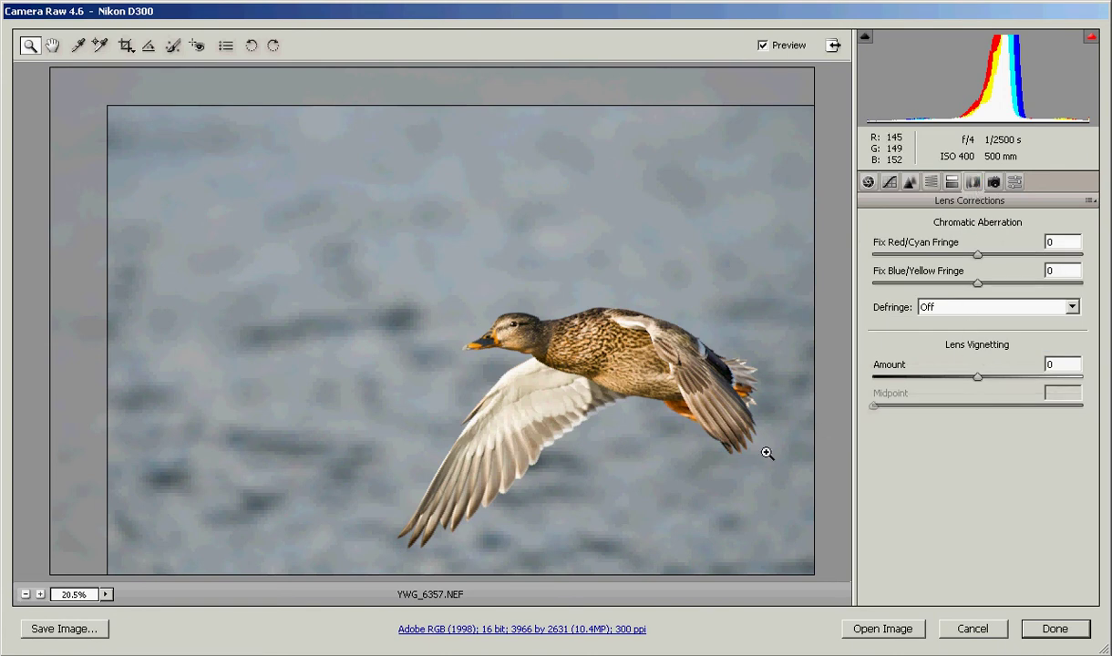
pyautogui.hotkey('ctrl', '=')
pyautogui.hotkey('ctrl', '=')
pyautogui.hotkey('ctrl', '=')
pyautogui.hotkey('ctrl', '=')
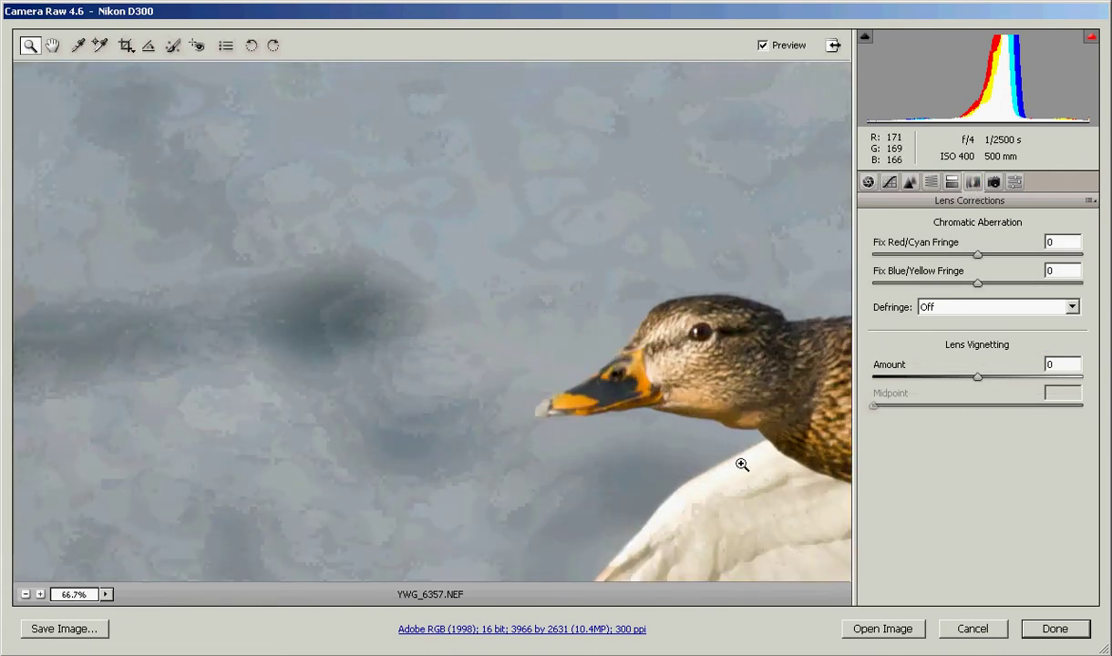
pyautogui.moveTo(763, 467); pyautogui.dragTo(447, 273)
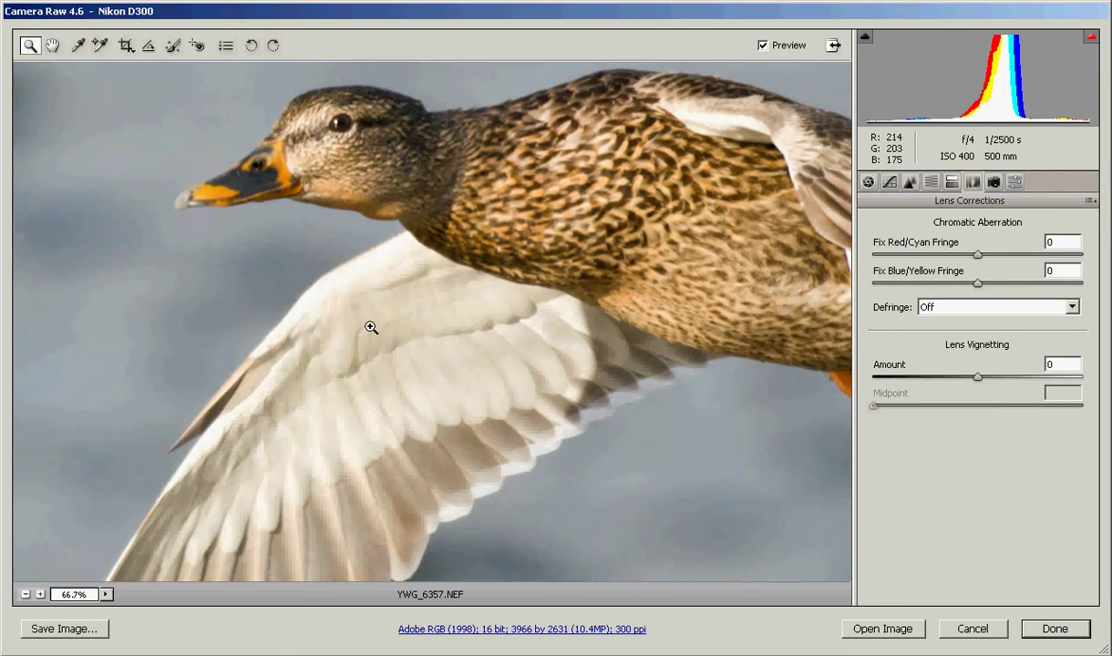
pyautogui.moveTo(356, 319); pyautogui.dragTo(540, 345)
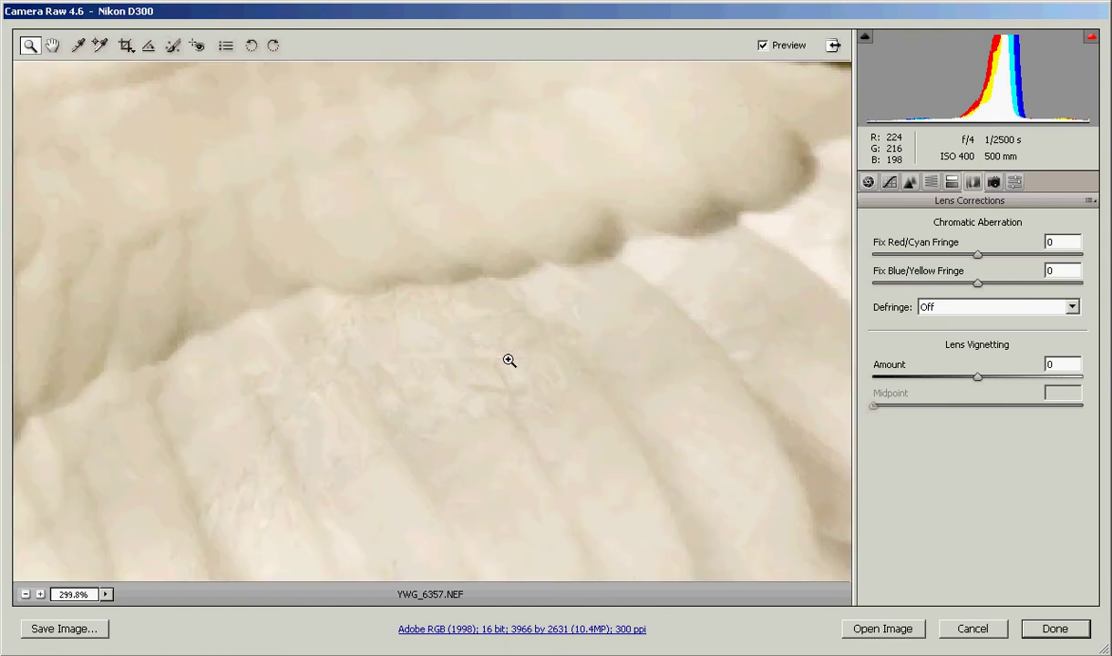
pyautogui.moveTo(148, 259); pyautogui.dragTo(392, 511)
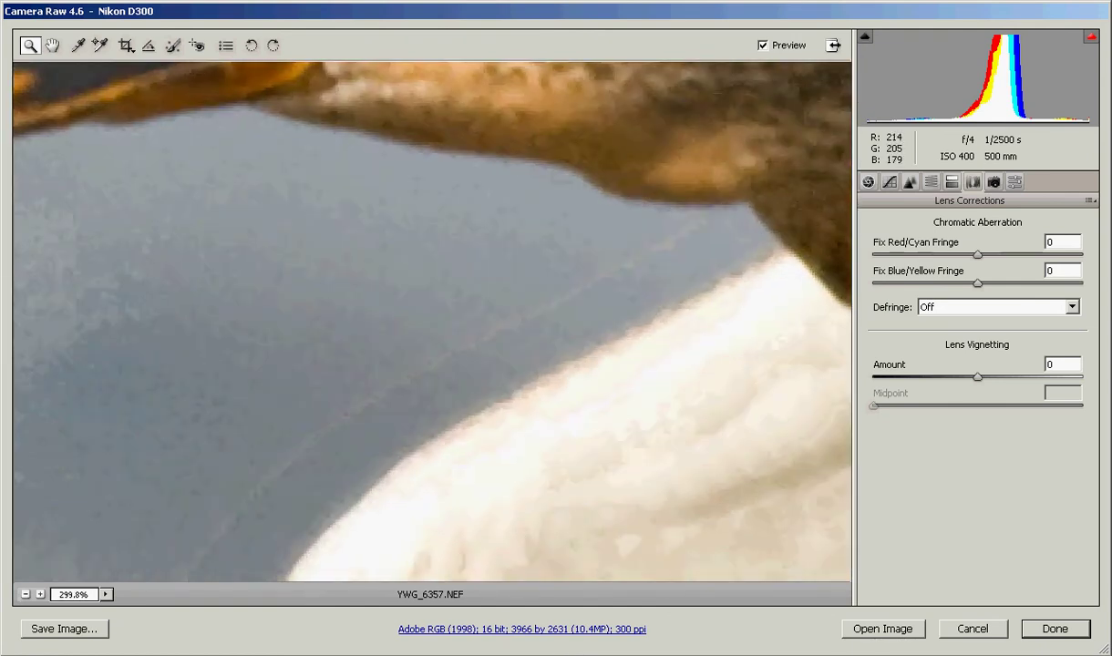
pyautogui.scroll(-3, 432, 319)
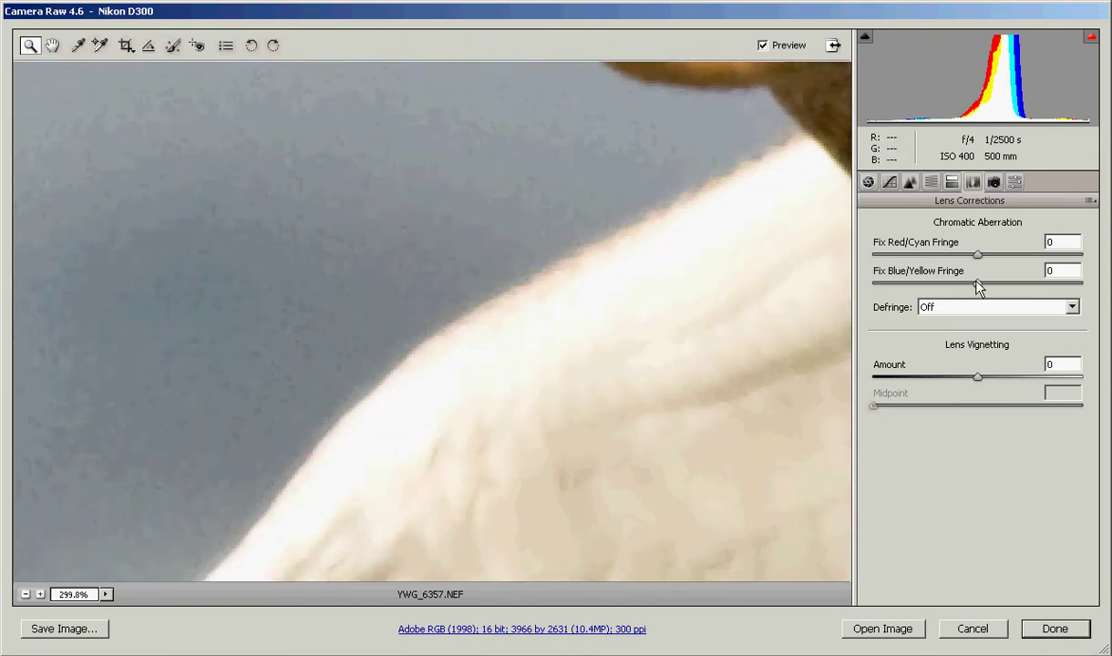
# Test the Red/Cyan fringe extremes, then settle it at +19, leaving Blue/Yellow at 0.
pyautogui.moveTo(976, 255); pyautogui.dragTo(878, 271)
pyautogui.write('100')
pyautogui.press('Return')
pyautogui.moveTo(1077, 267); pyautogui.dragTo(989, 263)
pyautogui.moveTo(976, 284)
pyautogui.mouseDown()
pyautogui.moveTo(945, 287)
pyautogui.moveTo(1048, 278)
pyautogui.moveTo(978, 285)
pyautogui.mouseUp()
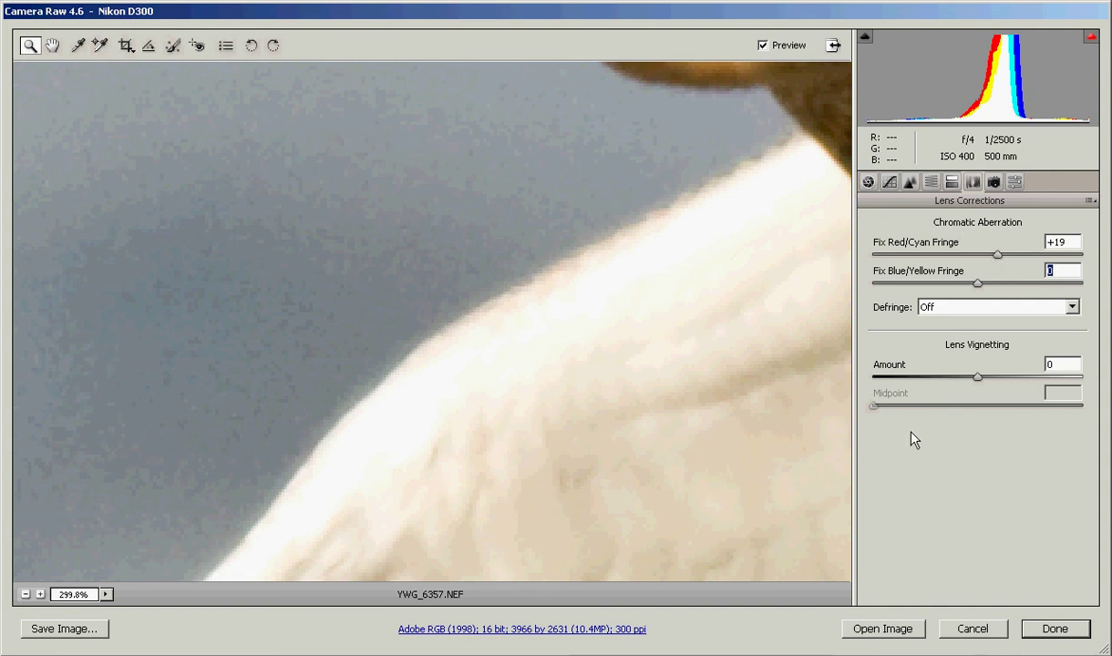
# Zoom out to the full duck frame with Preview turned off, on the Presets panel.
pyautogui.click(1015, 183)
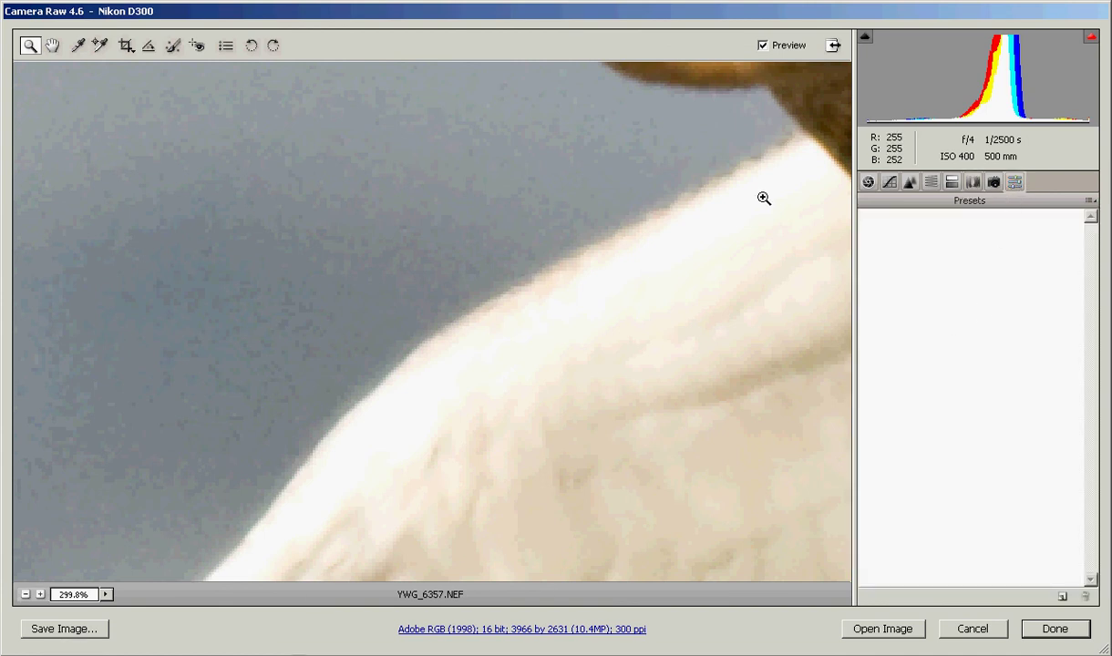
pyautogui.hotkey('ctrl', '0')
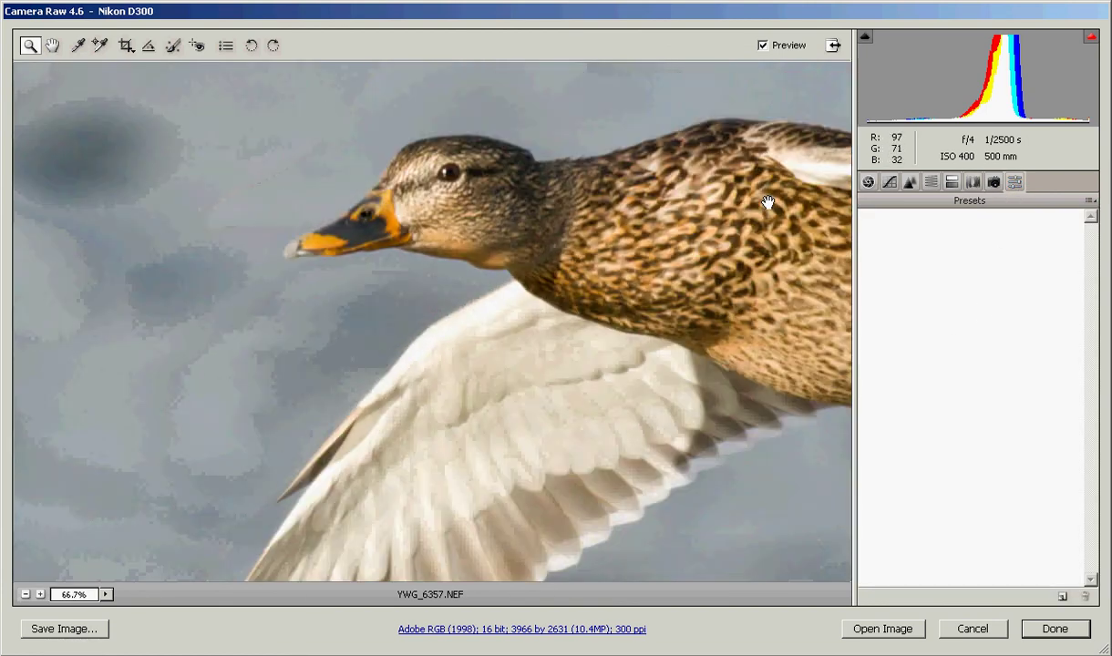
pyautogui.hotkey('ctrl', '-')
pyautogui.hotkey('ctrl', '-')
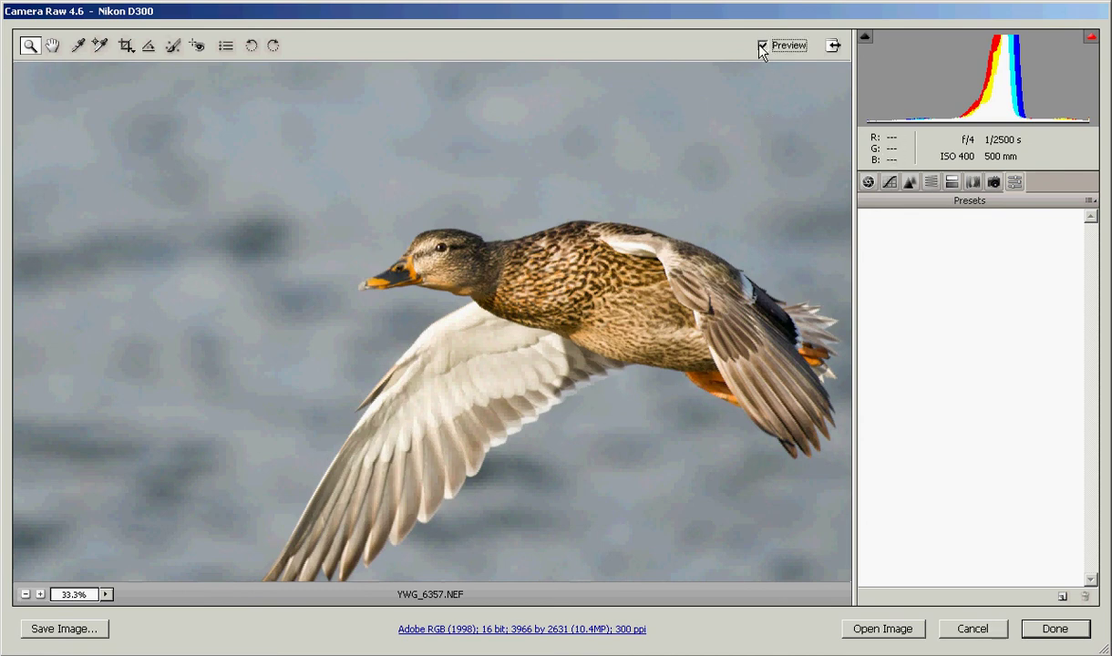
pyautogui.click(762, 45)
pyautogui.hotkey('ctrl', '-')
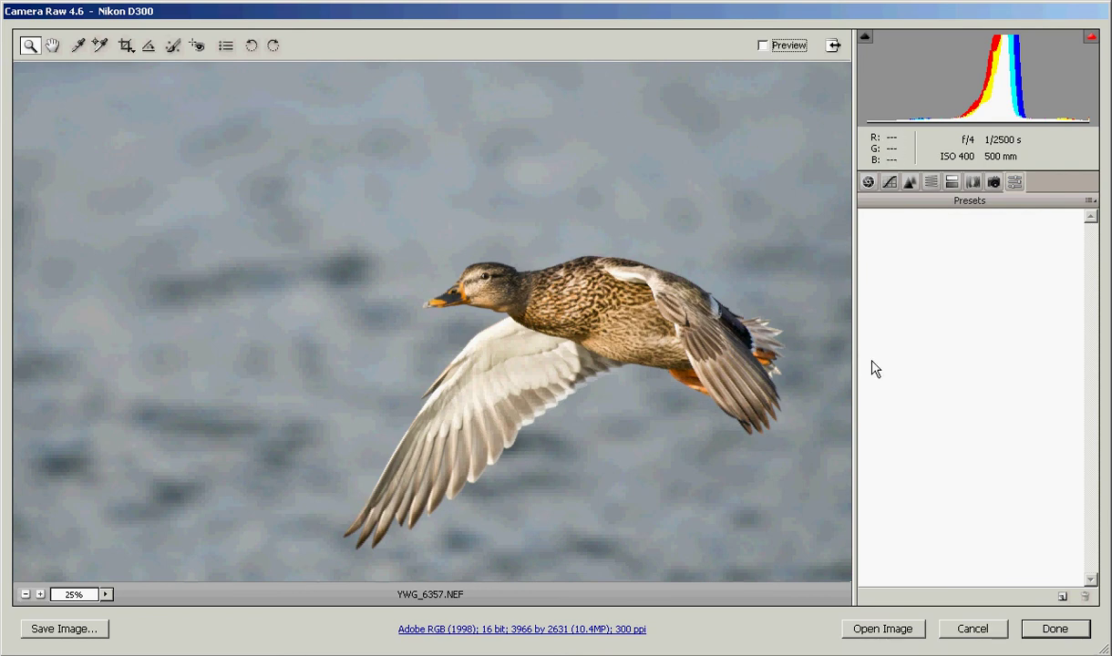
# Review Basic, Tone Curve, Detail, Split Toning and HSL, ending on Lens Corrections at +19.
pyautogui.click(868, 181)
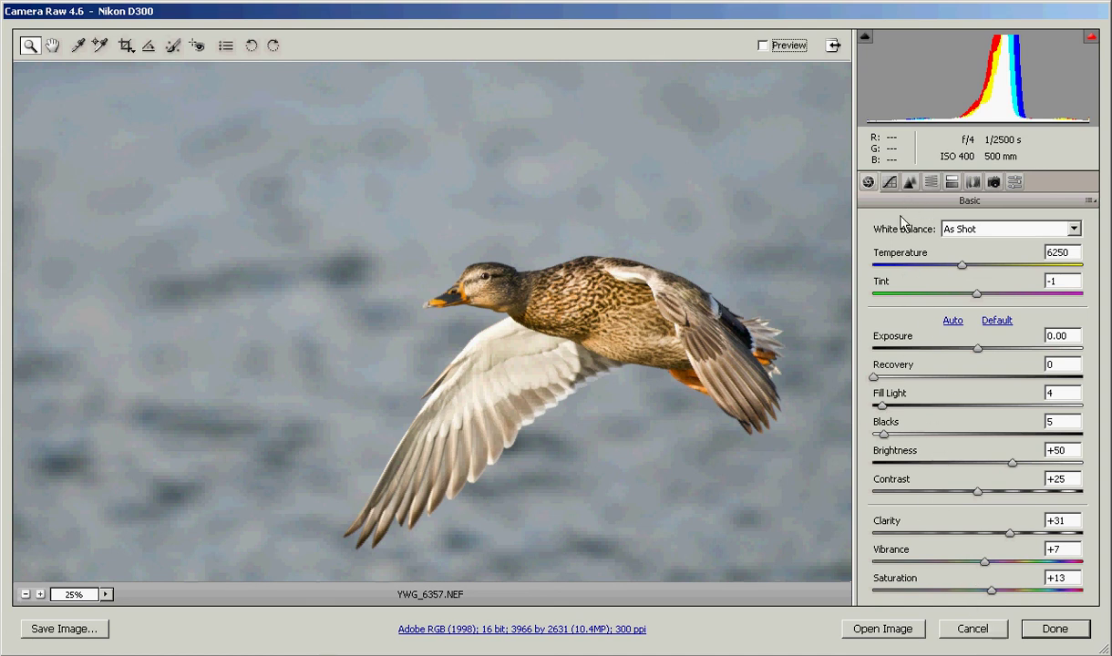
pyautogui.click(889, 181)
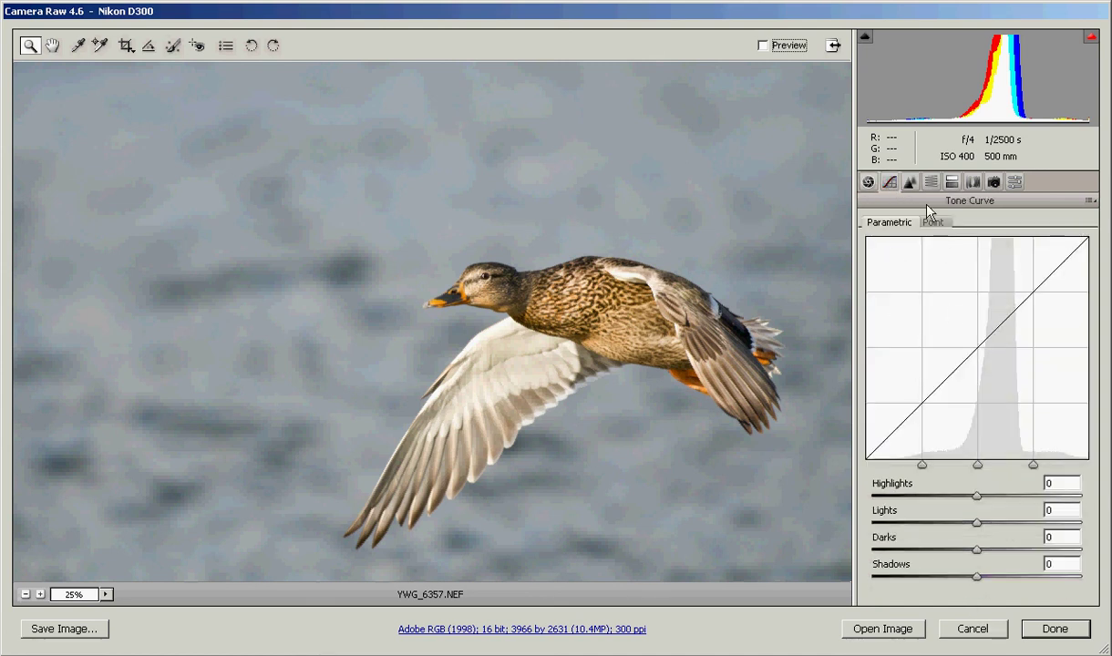
pyautogui.click(910, 183)
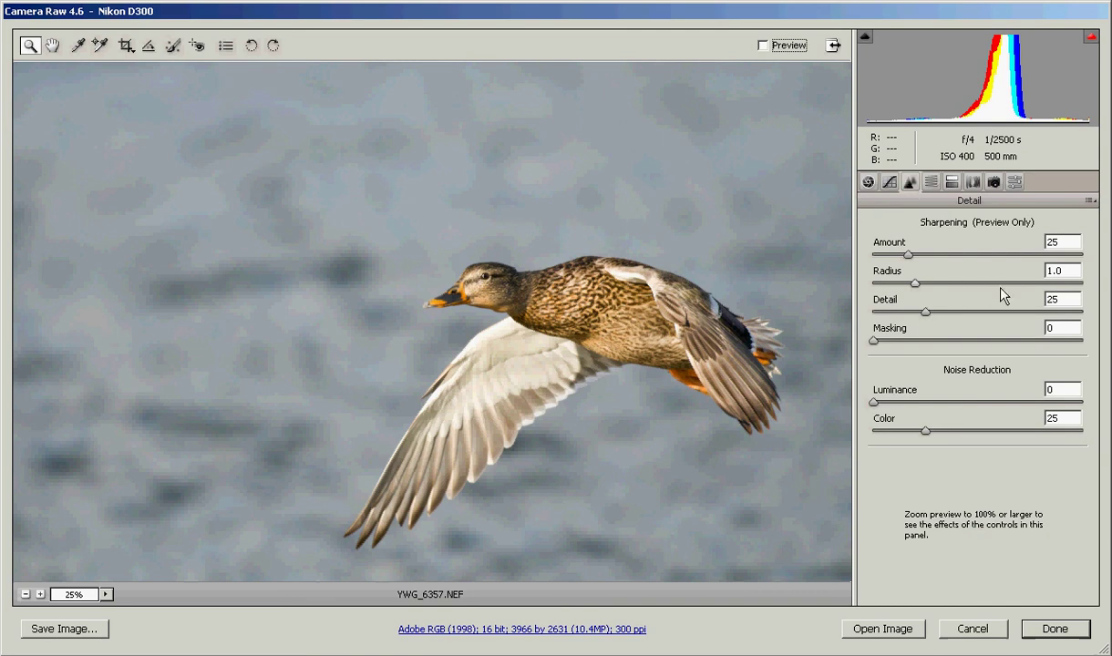
pyautogui.click(953, 183)
pyautogui.click(930, 183)
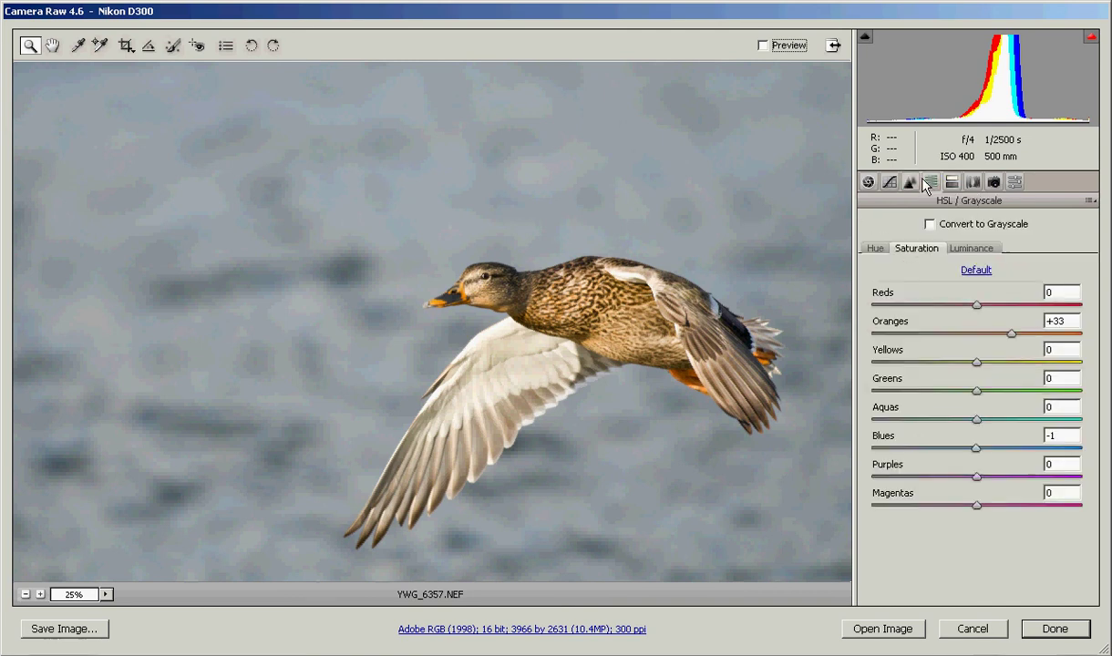
pyautogui.click(974, 183)
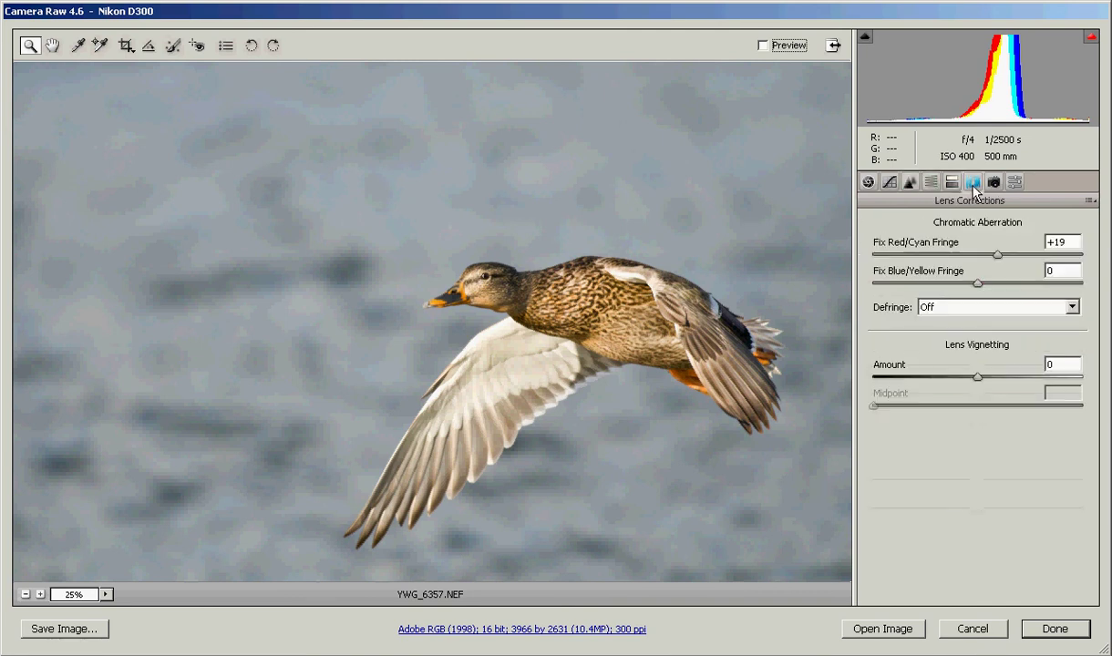